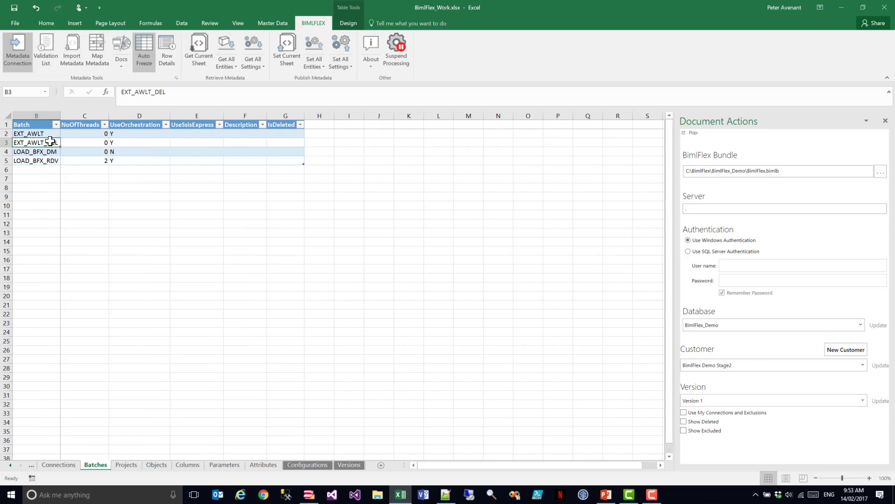
- Review the EXT_AWLT entries in the Batches and Projects sheets and look at the Objects sheet
left_click_drag(34, 134, 111, 135)
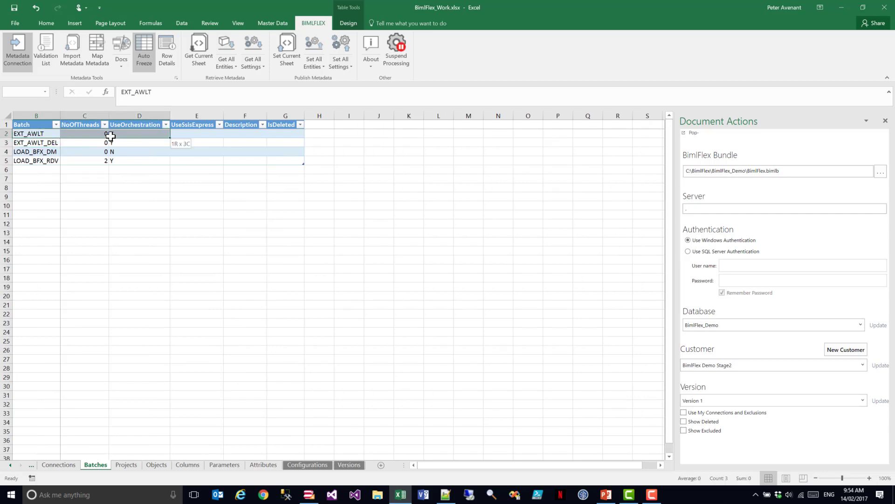
left_click(126, 464)
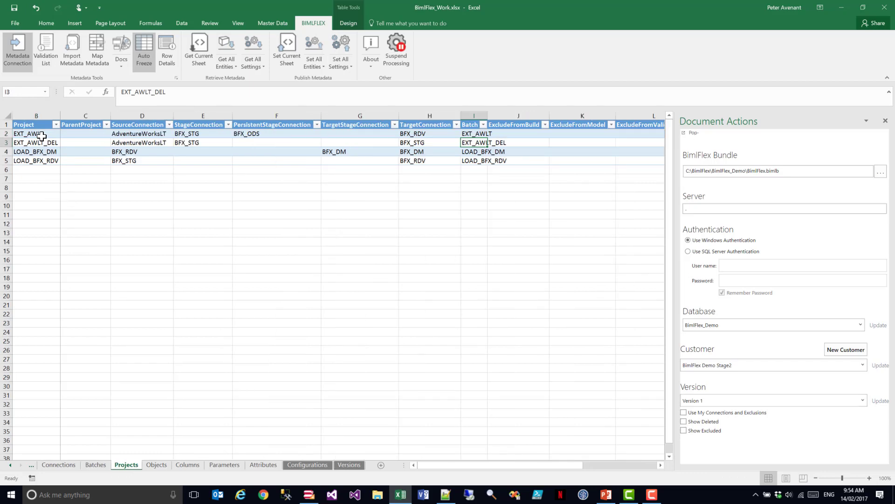
left_click_drag(42, 136, 128, 136)
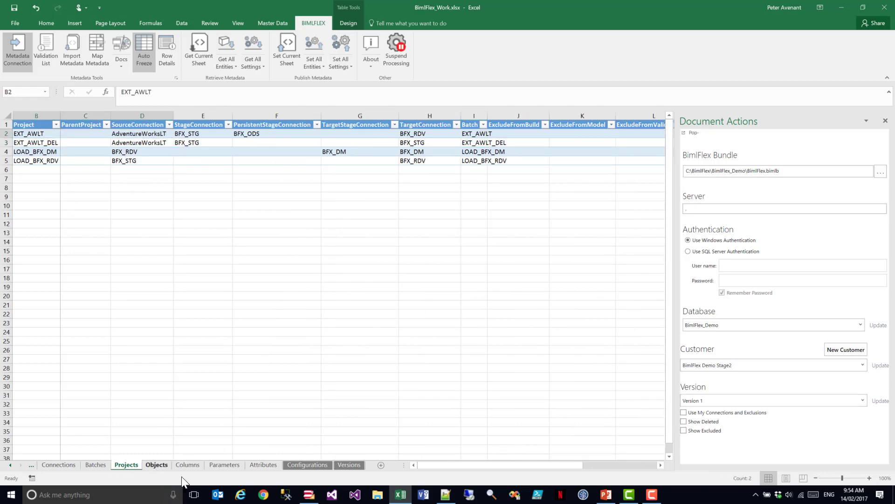
left_click(157, 465)
left_click(187, 464)
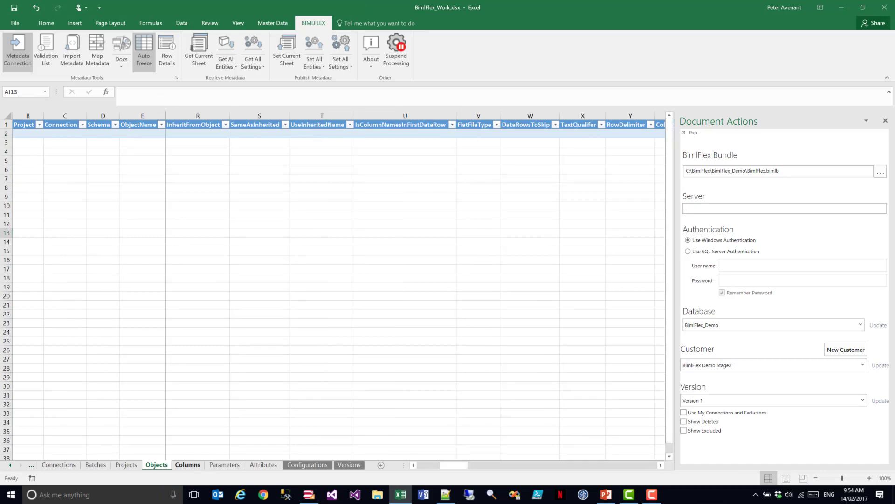
left_click(159, 467)
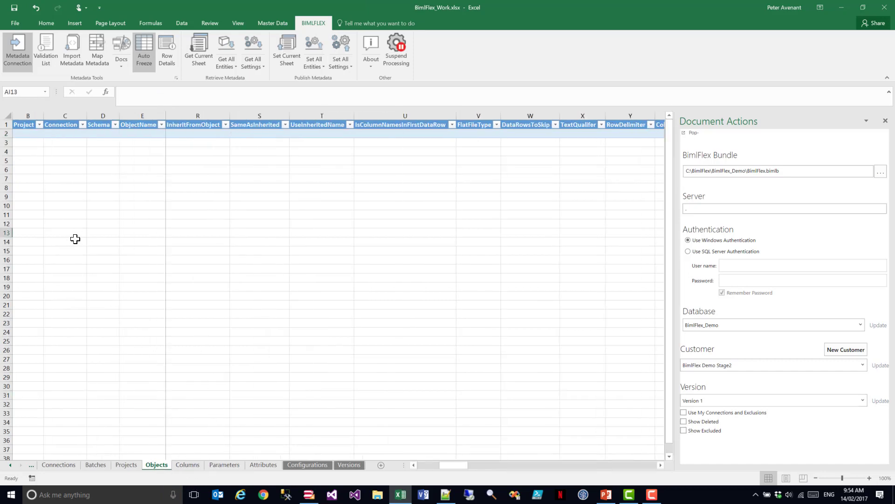
- Set up a metadata import from the AdventureWorksLT source connection into the EXT_AWLT target project
left_click(71, 44)
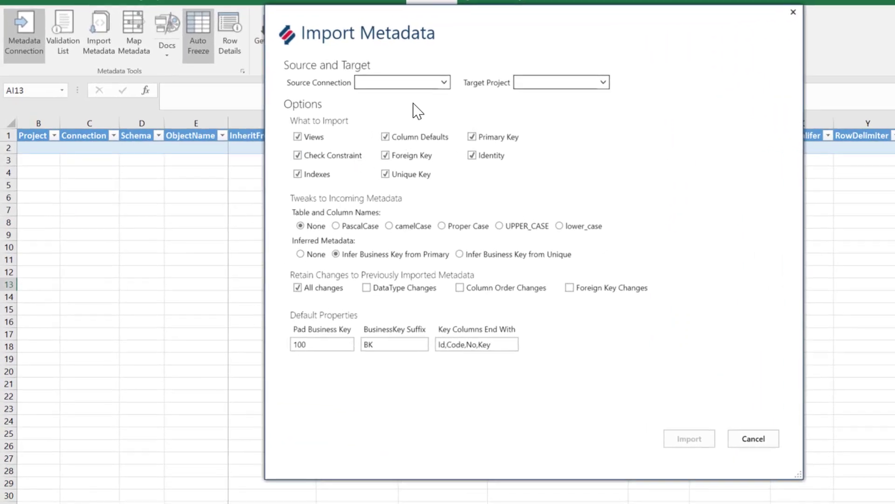
left_click(442, 84)
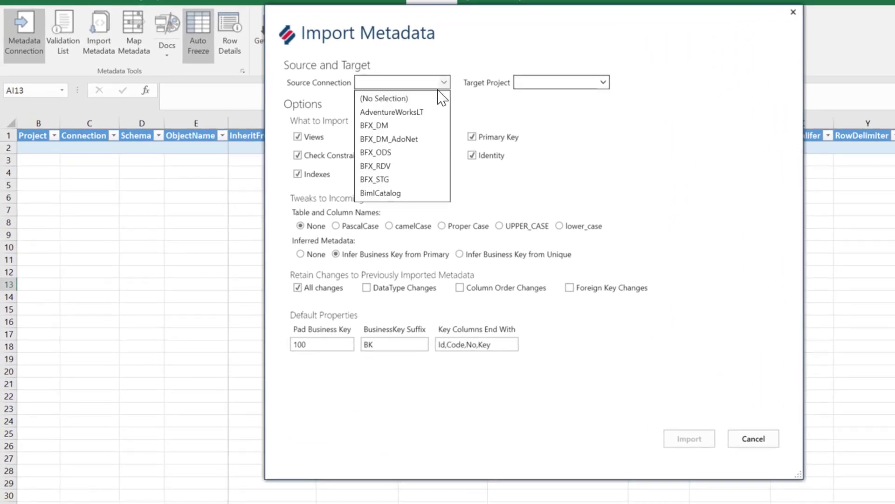
left_click(420, 113)
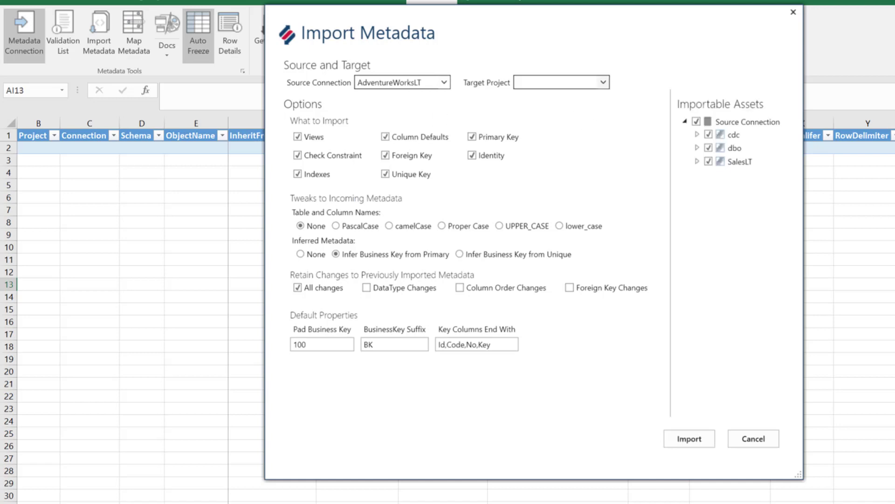
left_click(603, 83)
left_click(863, 196)
- Limit the importable assets to the SalesLT tables, excluding the cdc and dbo schemas and the three SalesLT views
key("space")
left_click(709, 162)
left_click(697, 162)
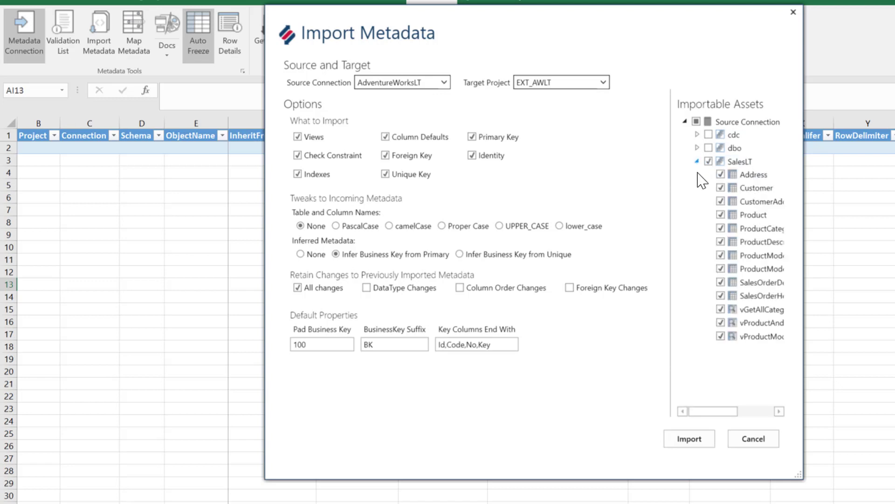
left_click(720, 310)
left_click(720, 322)
left_click(720, 336)
- Import the selected assets with table and column names converted to UPPER_CASE
left_click(500, 227)
left_click(677, 444)
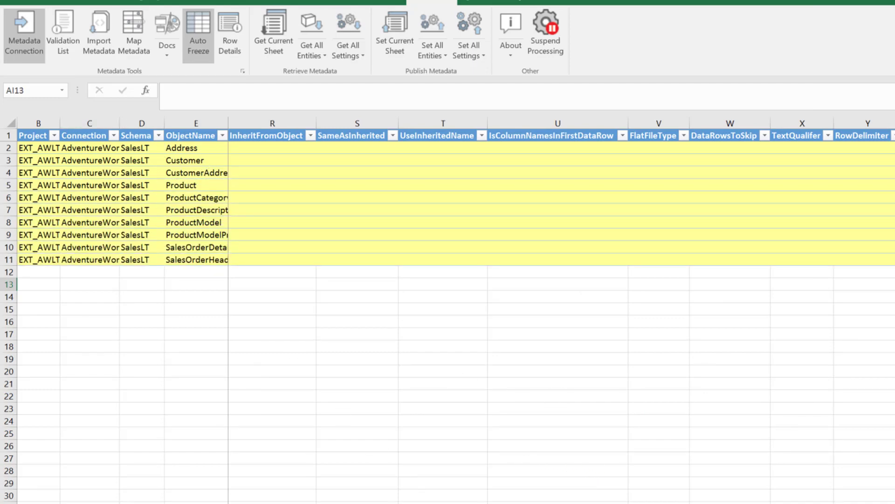
- Examine the ModelOverrideName and ModelObjectType values of the imported objects and recheck the naming options of the metadata import
scroll(559, 280, "left", 5)
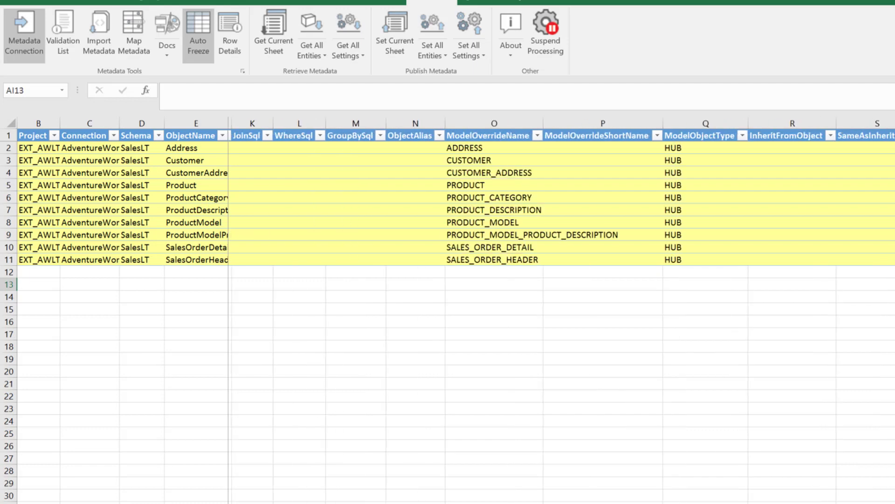
left_click_drag(490, 148, 485, 258)
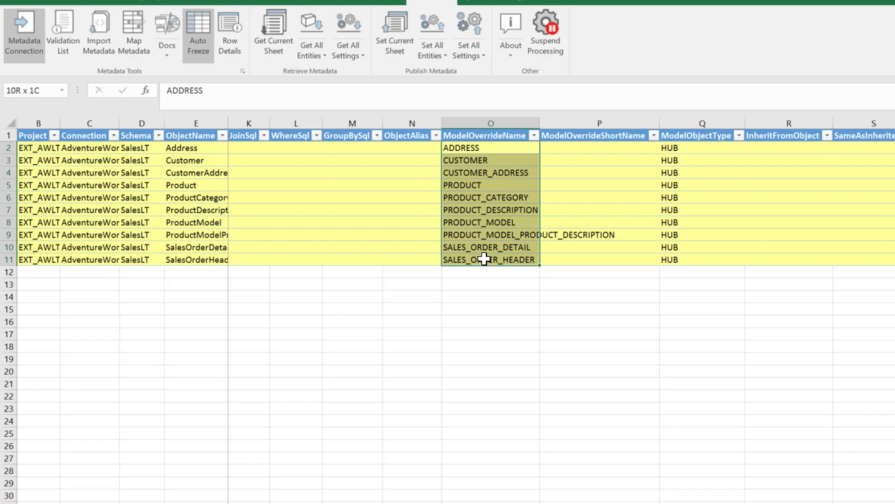
left_click_drag(484, 259, 484, 259)
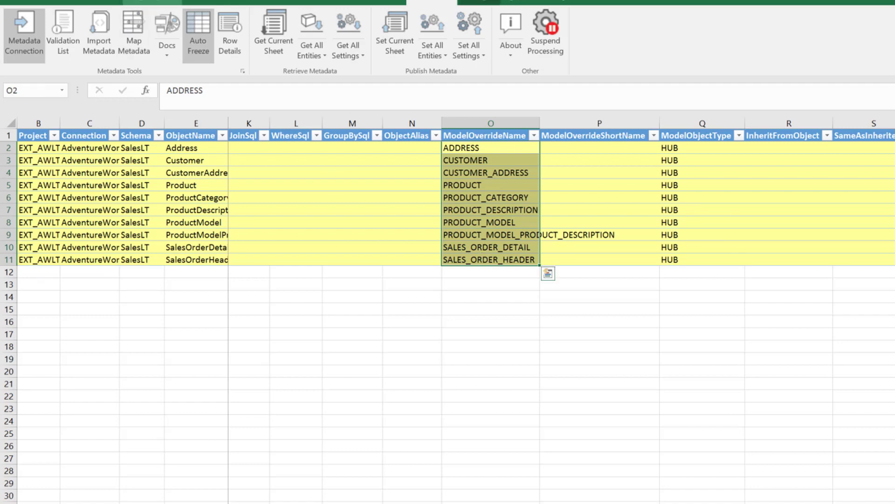
left_click(99, 29)
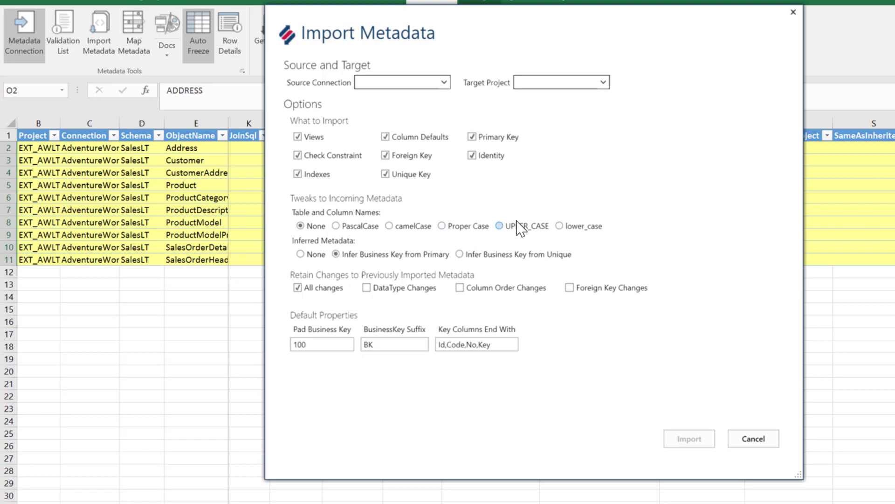
left_click(753, 438)
left_click(494, 172)
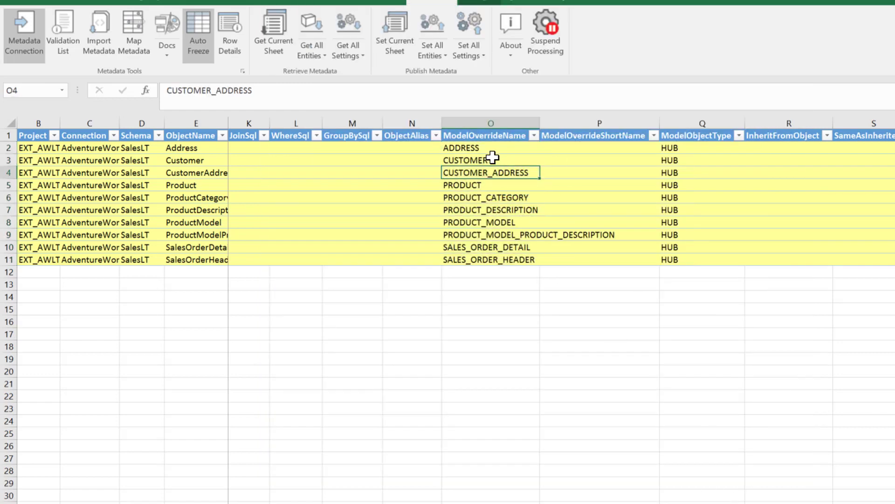
left_click_drag(489, 148, 492, 260)
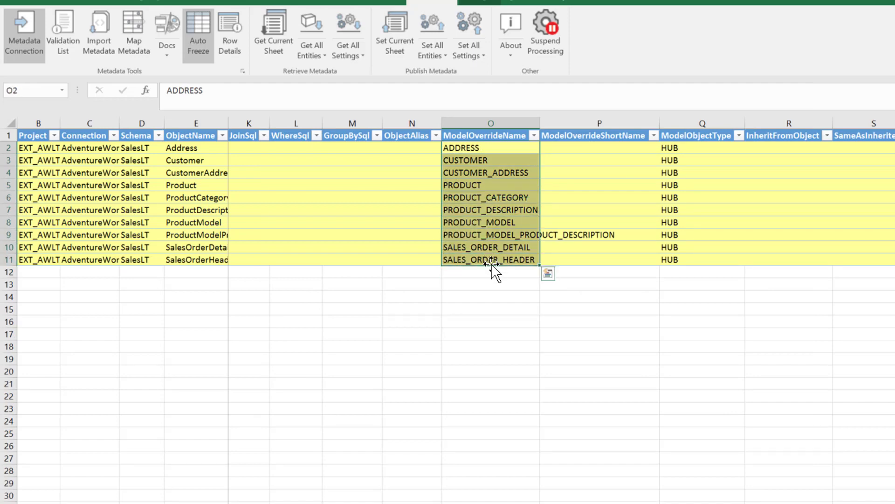
left_click(504, 222)
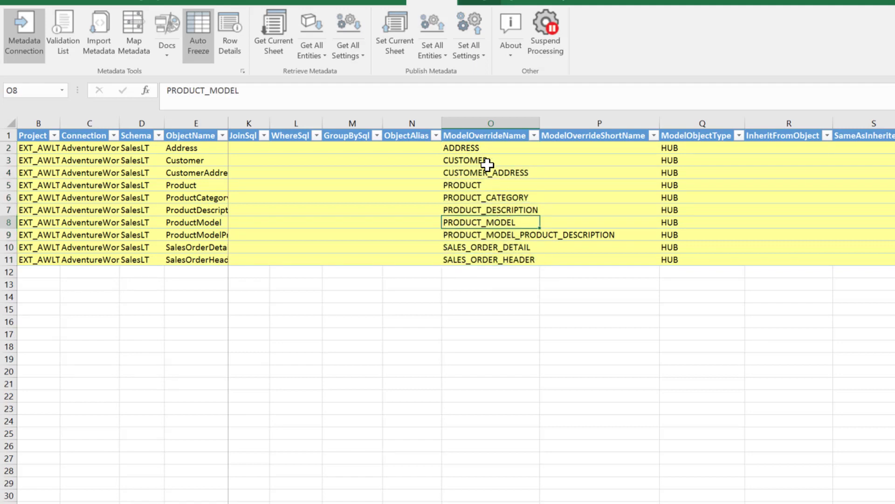
left_click_drag(490, 146, 707, 259)
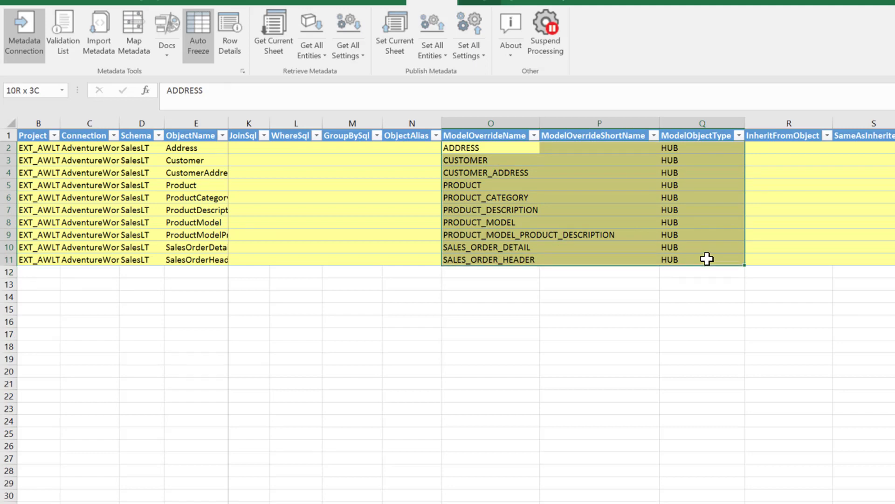
left_click_drag(707, 260, 707, 260)
- Widen the ObjectName column to fit its contents and publish the Objects sheet to the metadata database
scroll(560, 308, "left", 5)
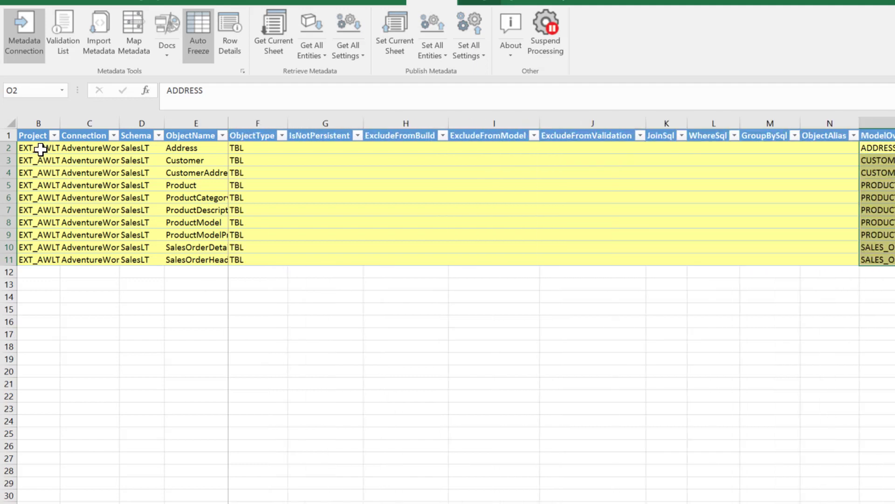
left_click_drag(41, 149, 237, 261)
double_click(228, 123)
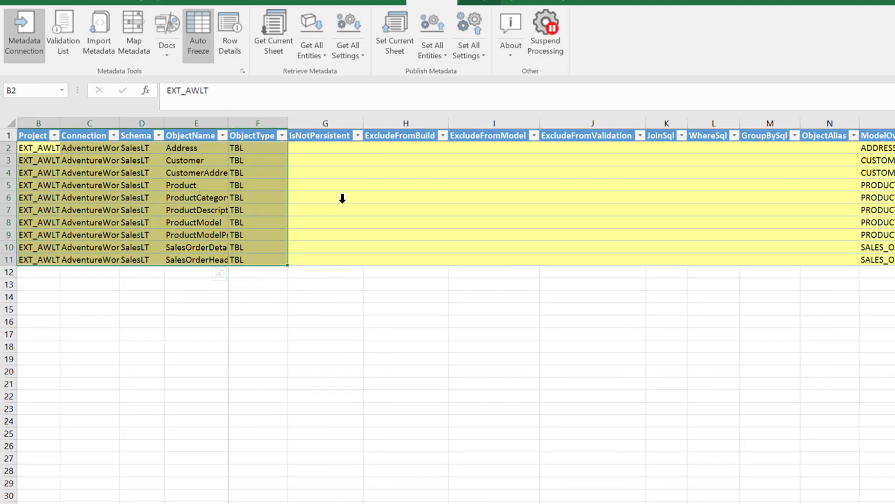
left_click(320, 259)
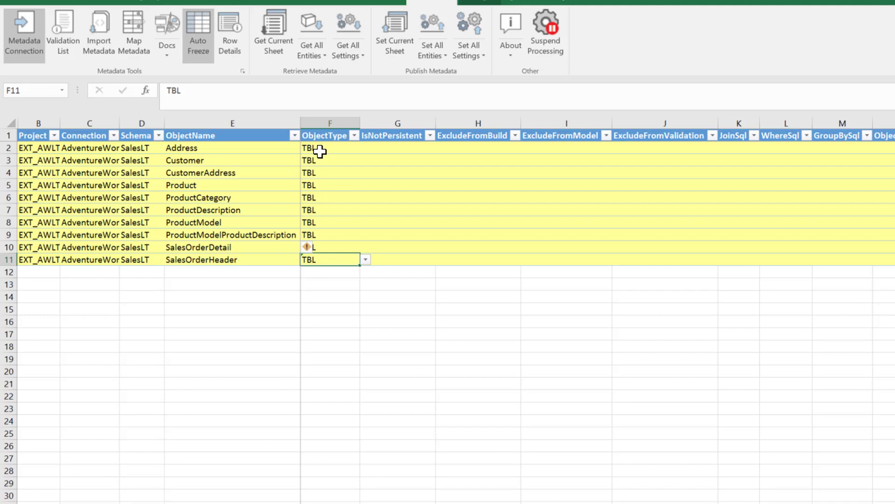
left_click(394, 28)
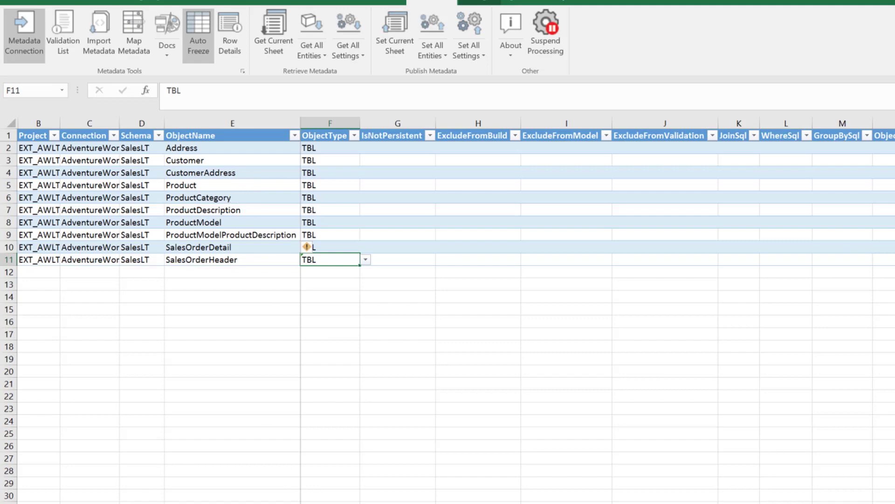
- Widen the ObjectName and ColumnName columns in the Columns sheet so the full names fit
key("ctrl+Page_Down")
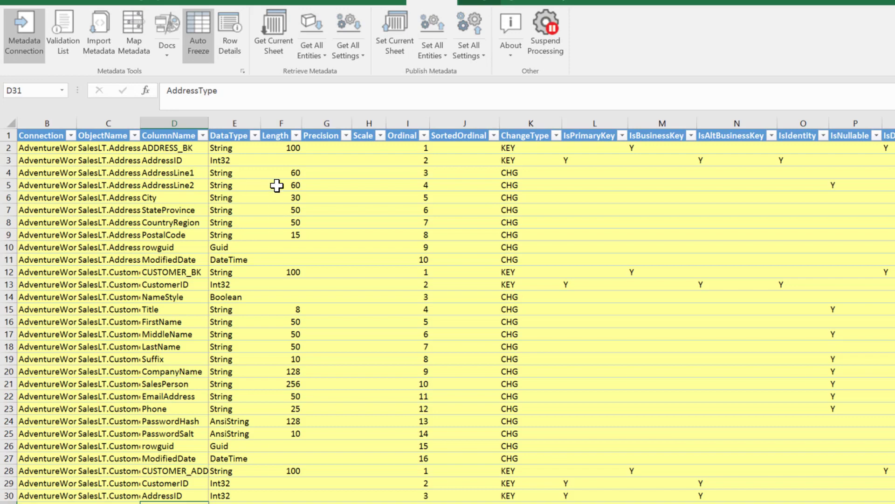
double_click(140, 123)
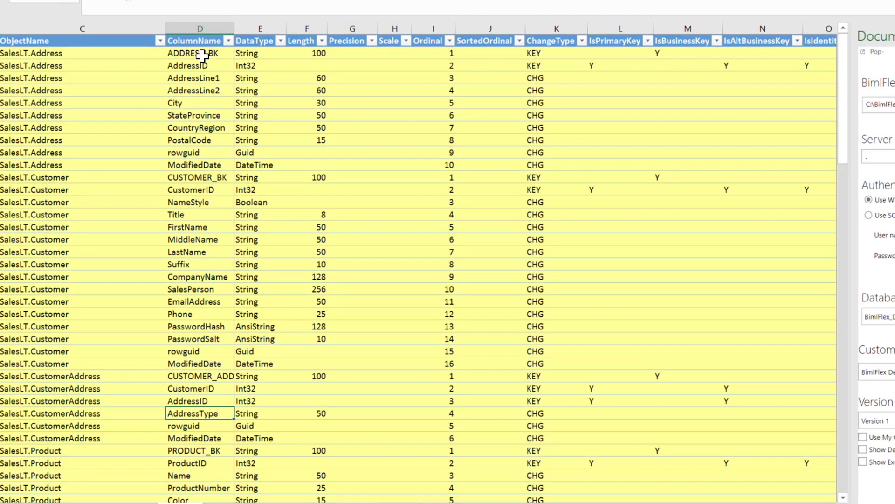
left_click(230, 375)
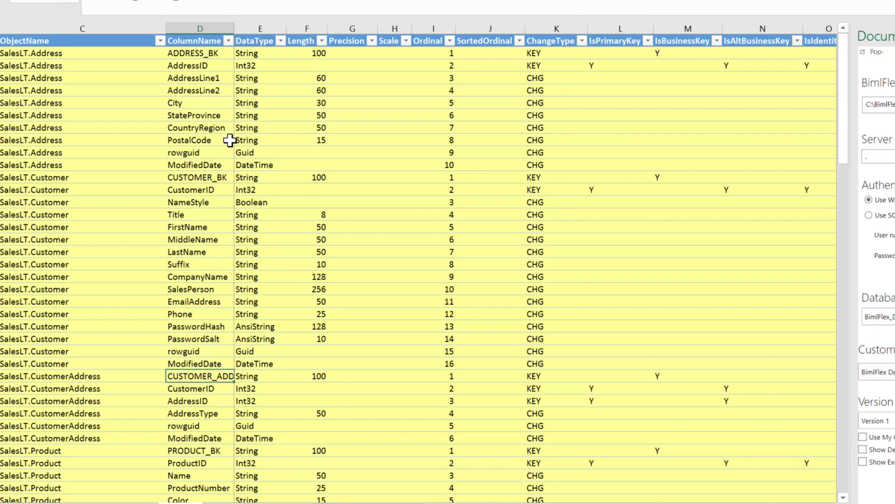
left_click(252, 29)
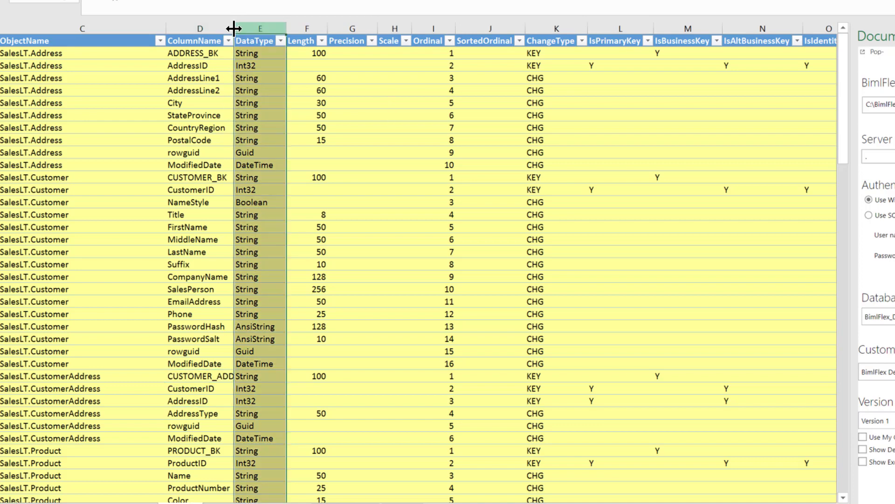
left_click_drag(234, 28, 234, 28)
left_click_drag(390, 109, 359, 112)
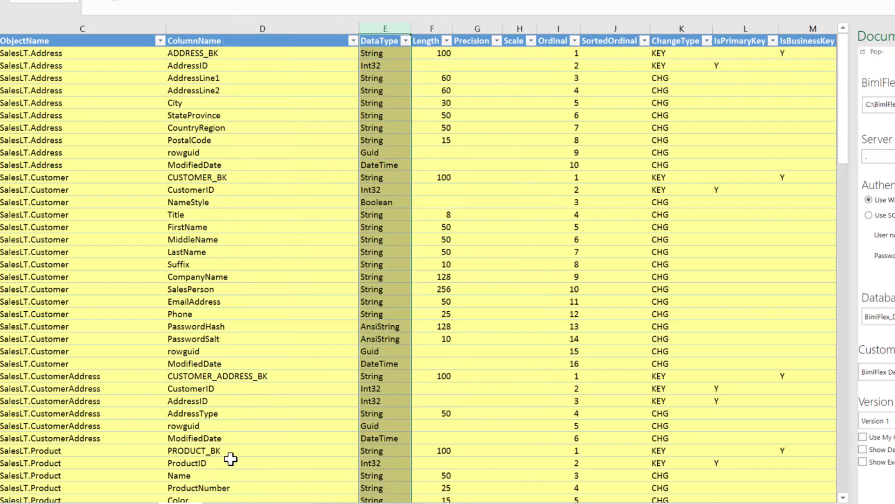
- Close the Document Actions pane to make more room for the Columns sheet
left_click(338, 388)
left_click(122, 378)
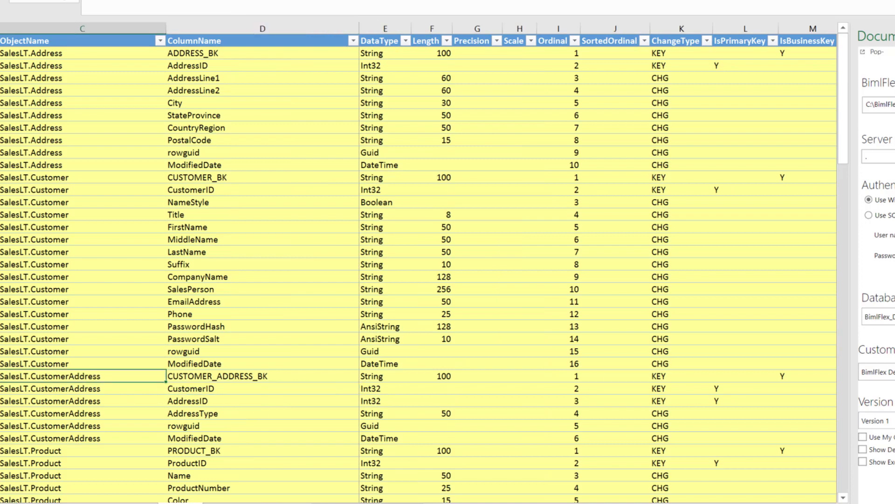
left_click(894, 36)
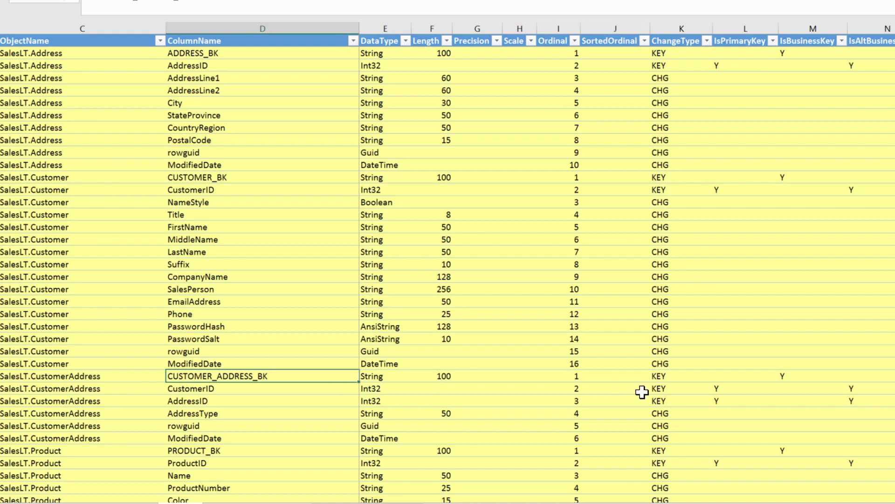
- Examine the primary and business key flags of the SalesLT.CustomerAddress rows and the SsisExpression of CUSTOMER_ADDRESS_BK
left_click(736, 390)
left_click(733, 406, "shift")
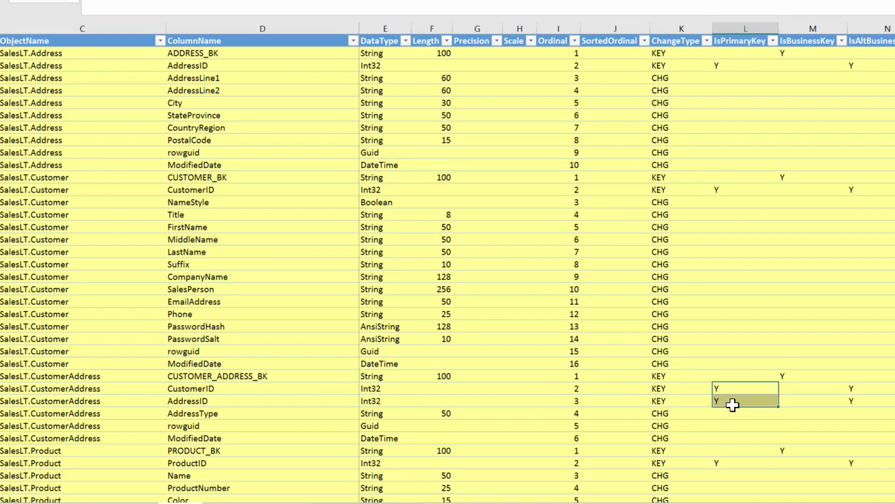
left_click(792, 377)
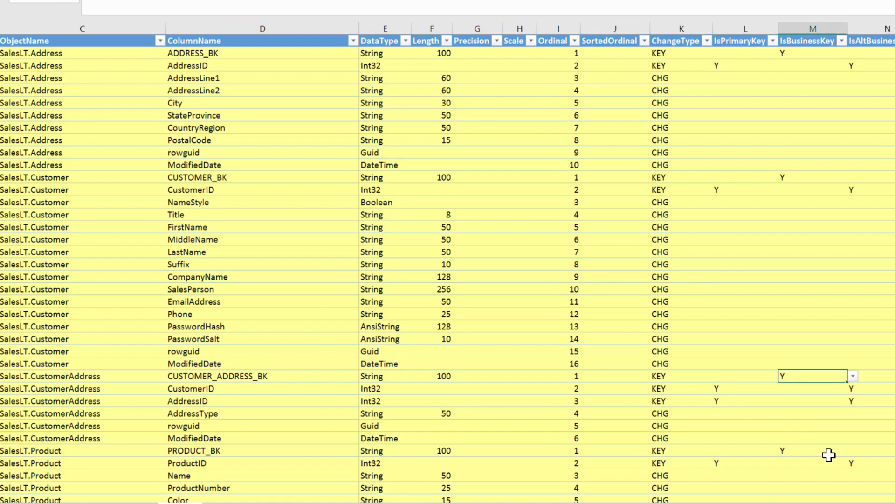
key("Right")
key("Right")
key("Right")
key("Right")
key("Right")
key("Right")
key("Right")
key("Right")
key("Right")
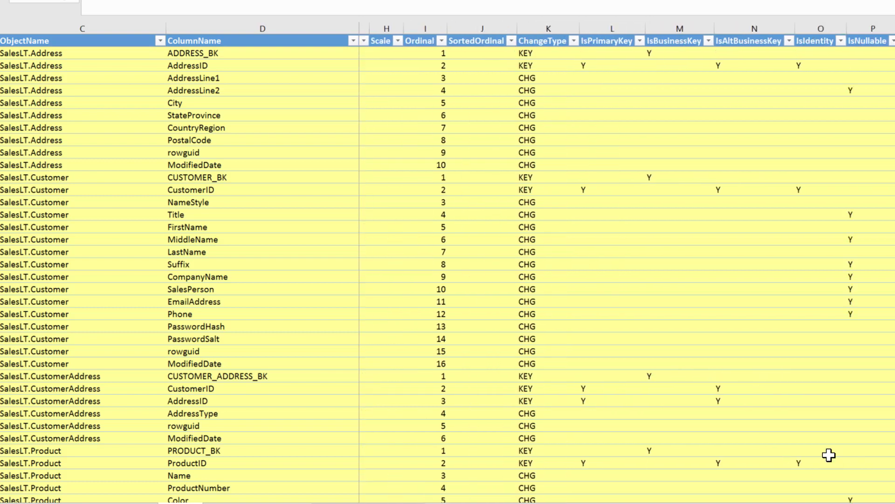
key("Right")
key("Right")
key("Right")
key("Right")
key("Right")
key("Right")
key("Right")
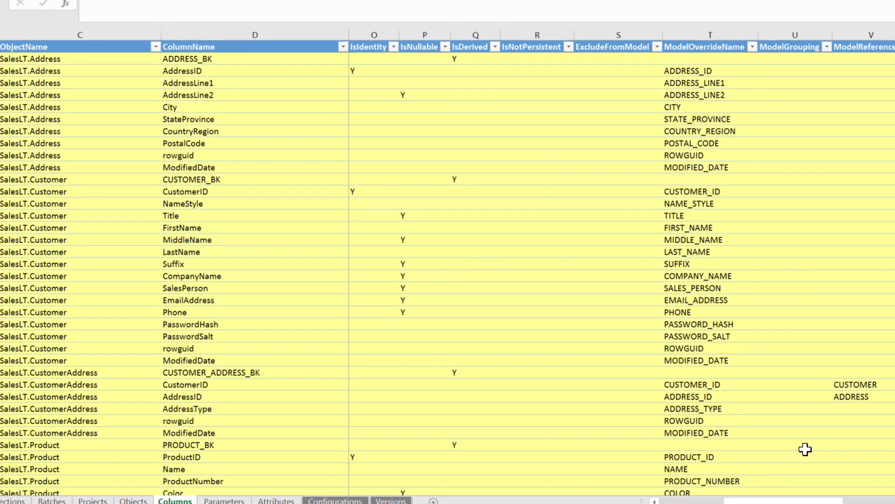
key("Right")
key("Right")
key("Right")
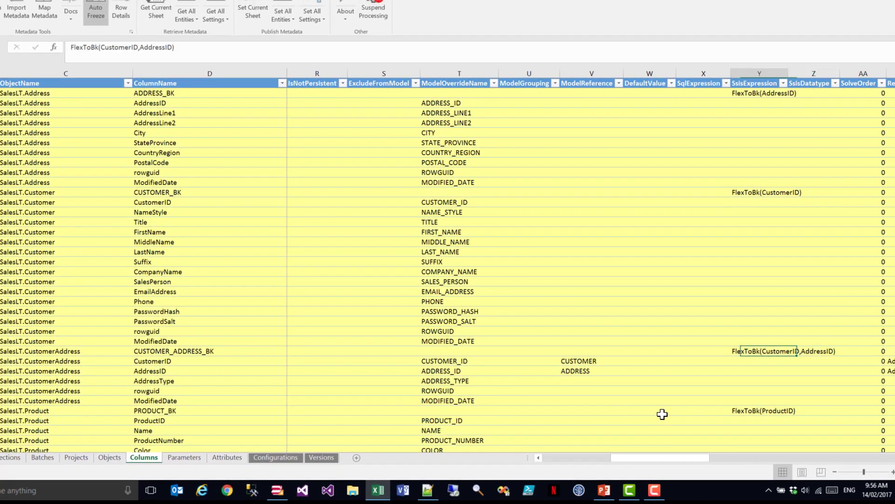
- Check the ReferenceTable and ReferenceColumnName entries for the SalesLT.CustomerAddress columns
key("Left")
key("Right")
key("Right")
key("Right")
key("Right")
key("Right")
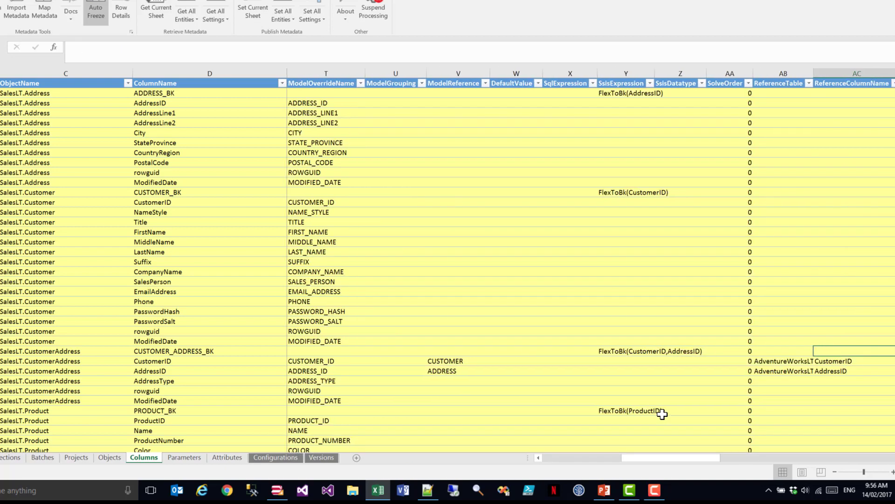
- Inspect the full ReferenceTable value for CustomerID and the ReferenceColumnName value for AddressID in the SalesLT.CustomerAddress rows
key("Left")
key("Left")
key("Down")
key("Right")
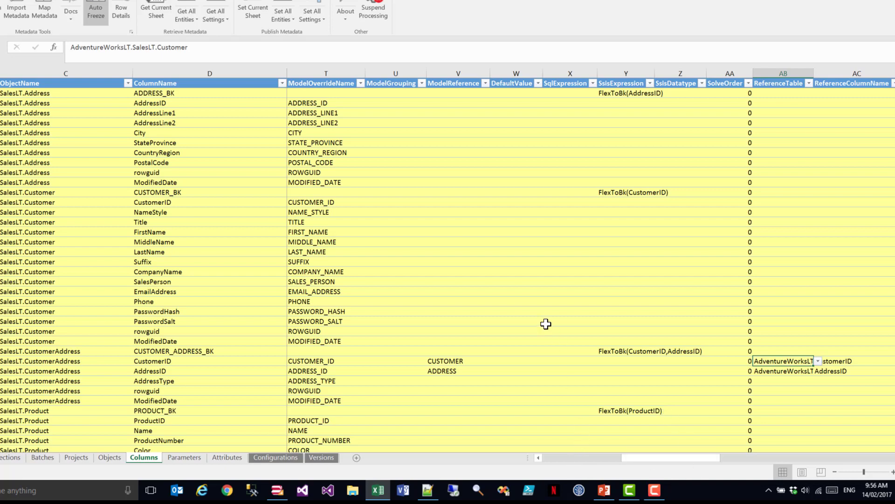
left_click(845, 371)
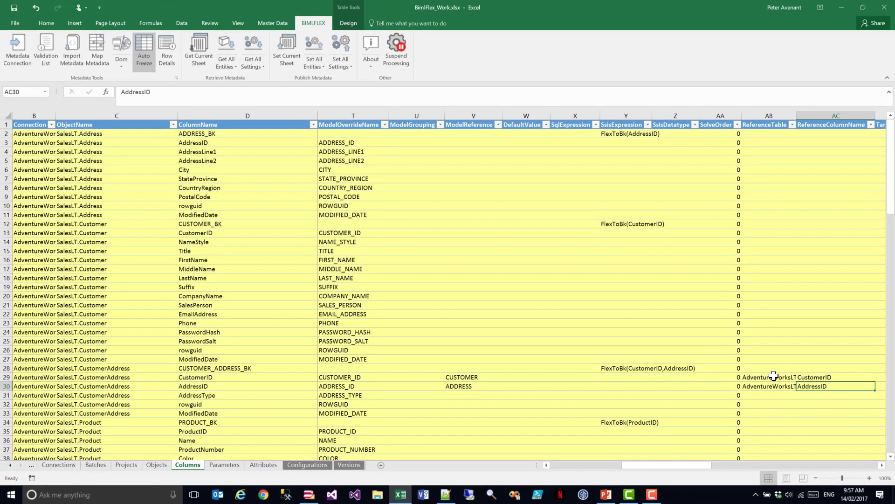
- Publish the current Columns sheet to the metadata database, and refresh the BimlFlex metadata in BimlStudio
left_click(282, 44)
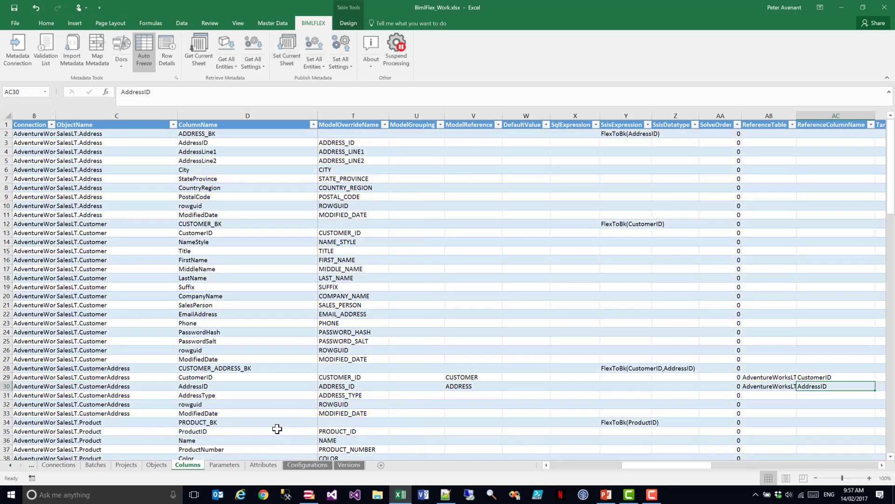
left_click(310, 495)
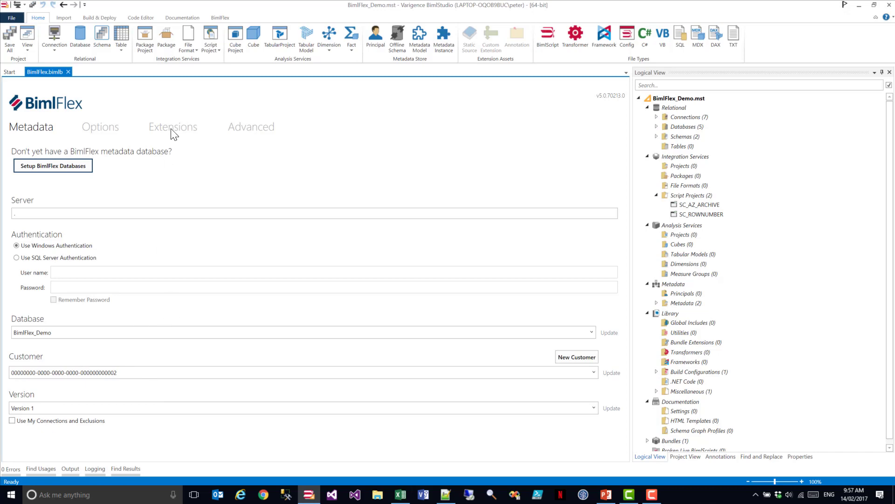
left_click(220, 18)
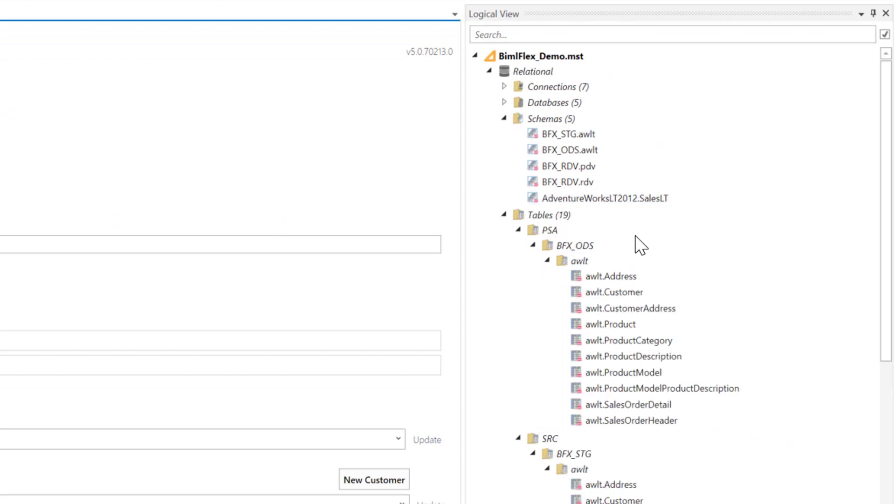
- Review the awlt tables under PSA BFX_ODS and SRC BFX_STG in the project's logical view
scroll(637, 280, "down", 2)
left_click(636, 300)
scroll(636, 301, "down", 2)
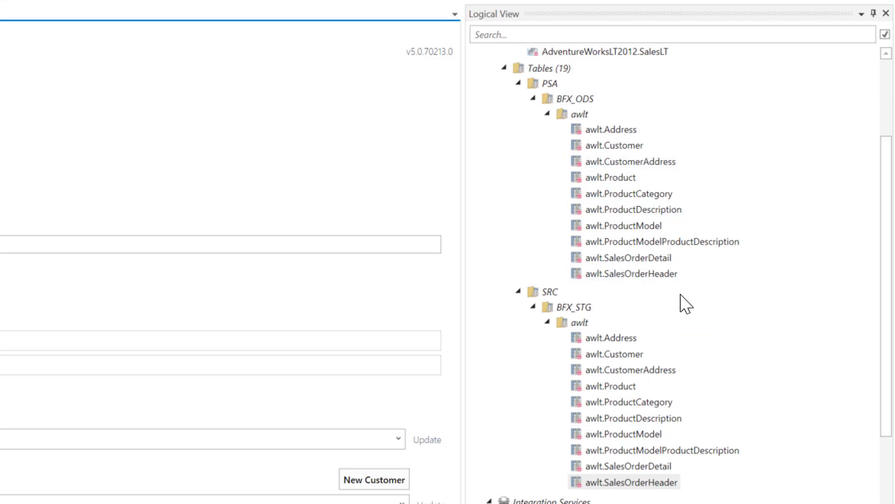
scroll(594, 256, "up", 1)
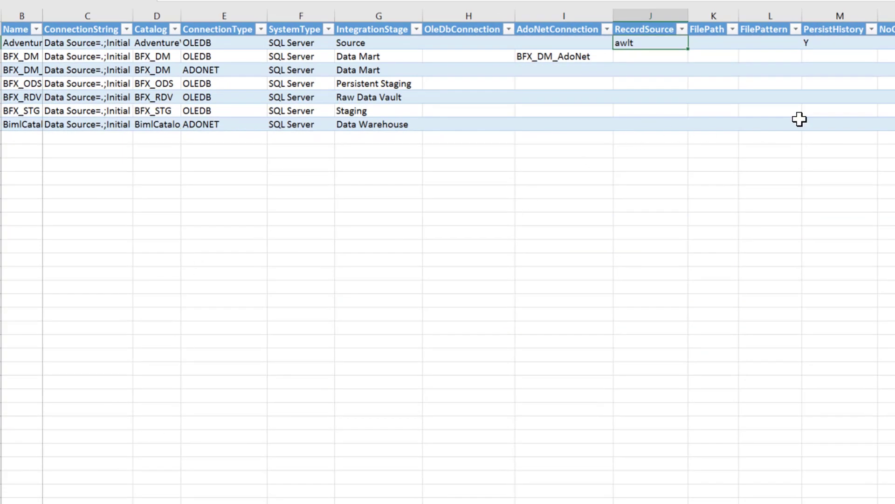
- In the Excel workbook, check the source connection's PersistHistory setting and the EXT_AWLT project's source, stage and persistent stage connections
left_click(836, 43)
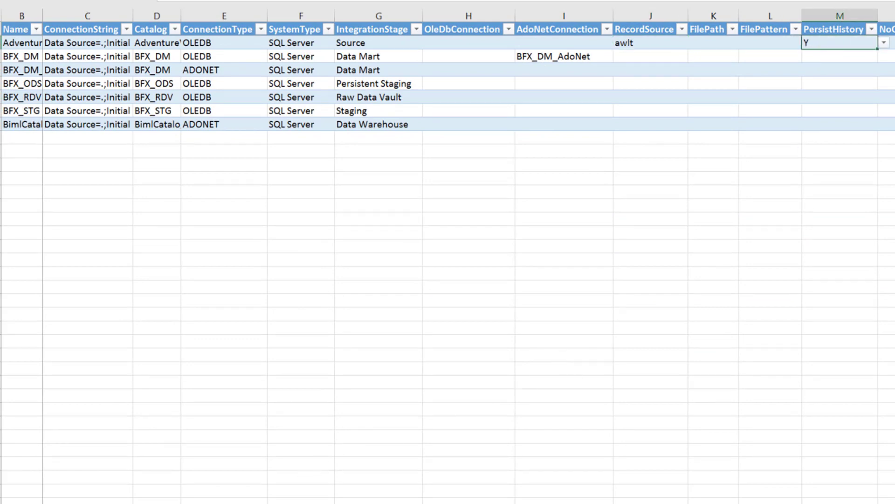
key("ctrl+Page_Down")
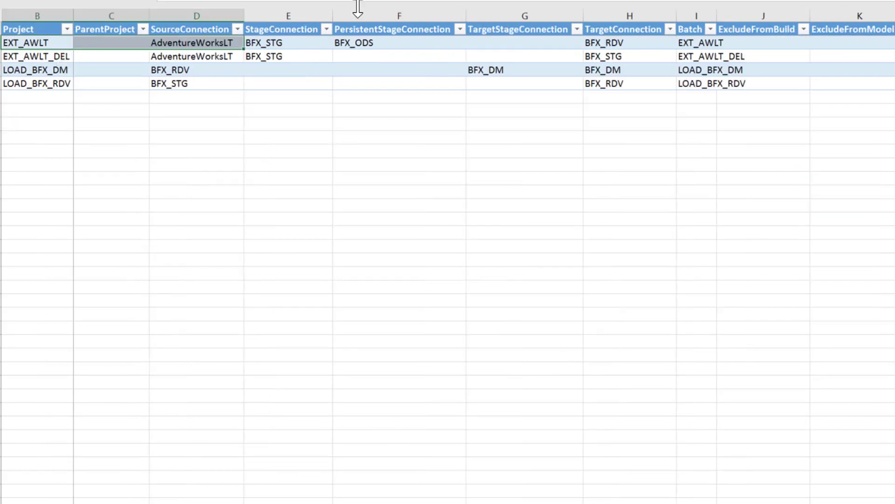
left_click(366, 42)
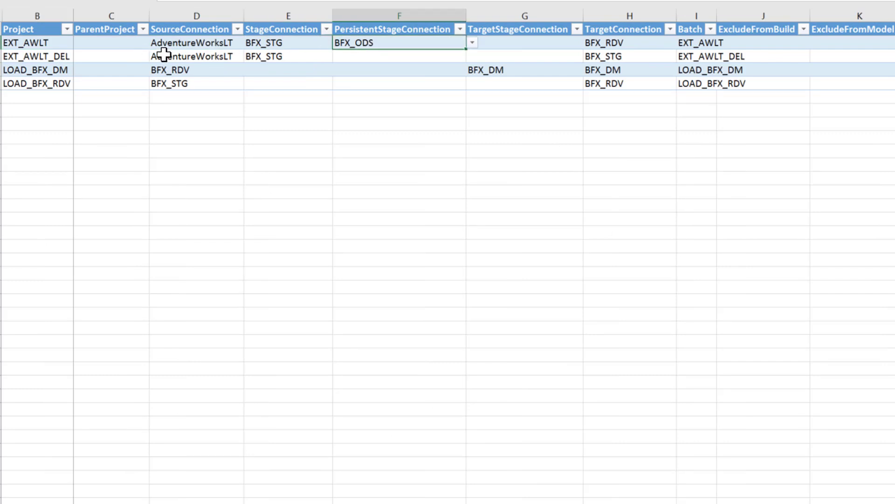
left_click(55, 42)
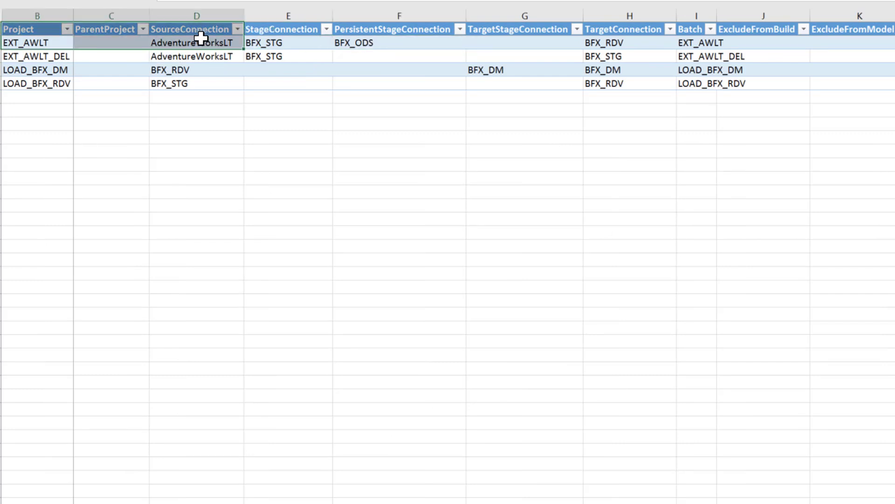
left_click(199, 43)
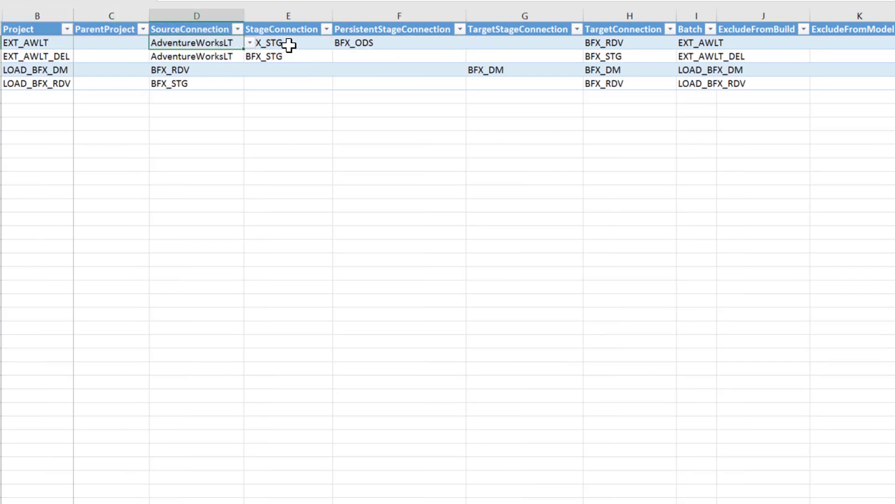
key("Tab")
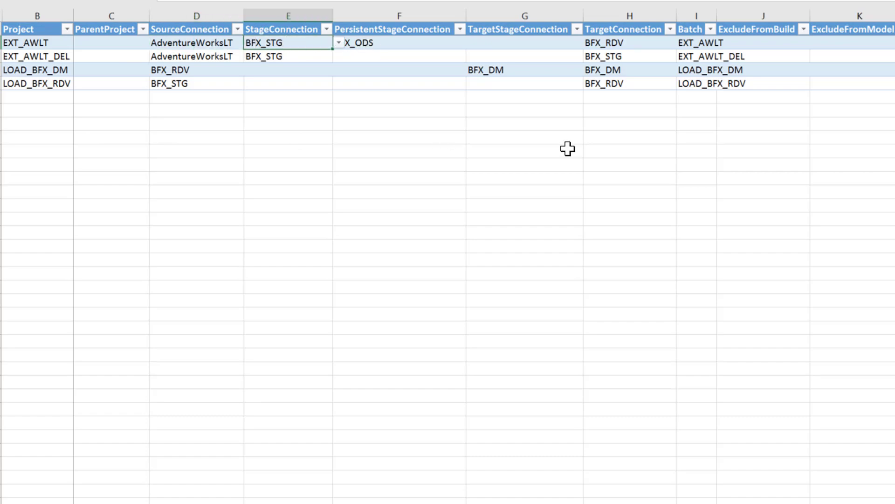
key("Tab")
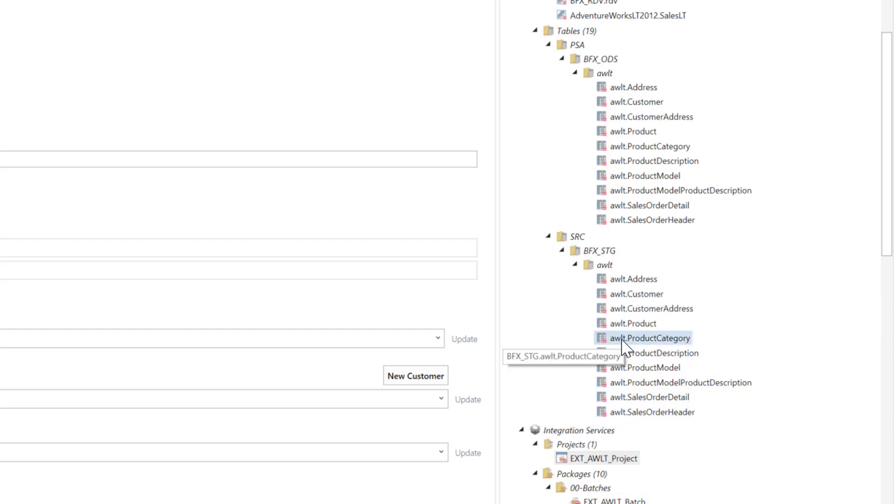
- Switch to BimlStudio, generate the create-table script for the project and select the entire script text for copying
scroll(626, 340, "down", 3)
scroll(626, 341, "down", 2)
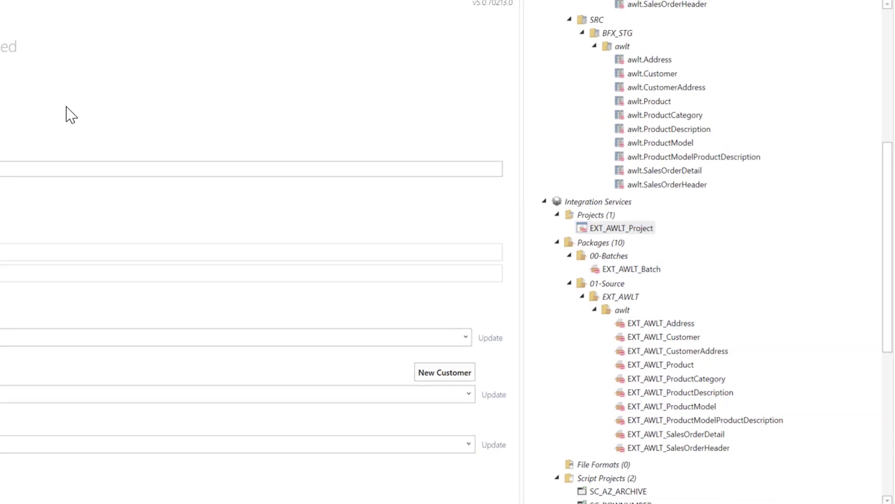
left_click(167, 42)
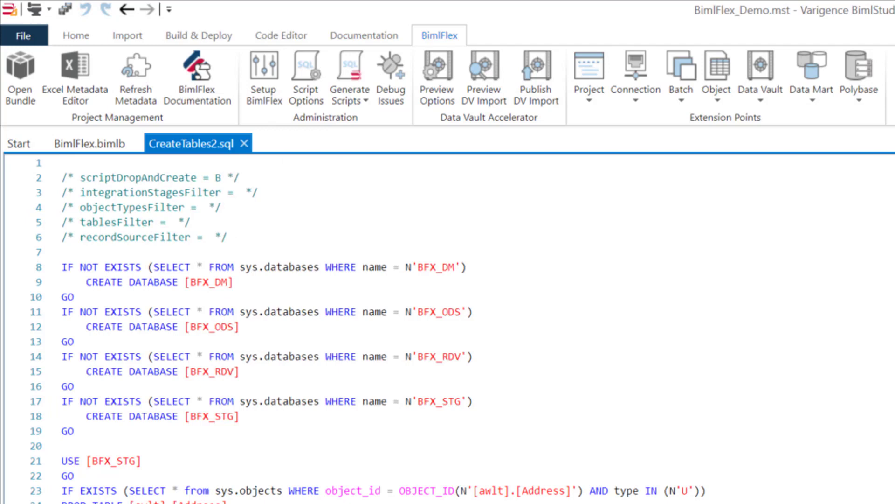
key("ctrl+a")
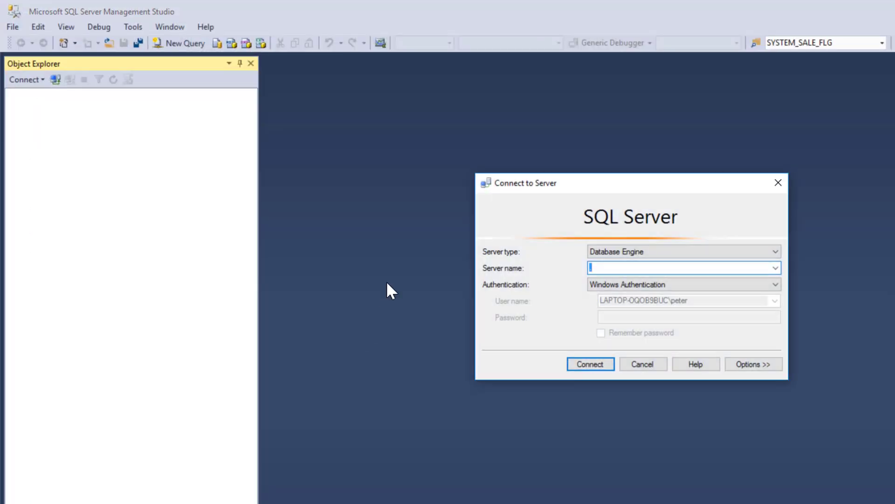
- In SQL Server Management Studio, connect to the local database engine and execute the copied create-table script in a new query
left_click(588, 362)
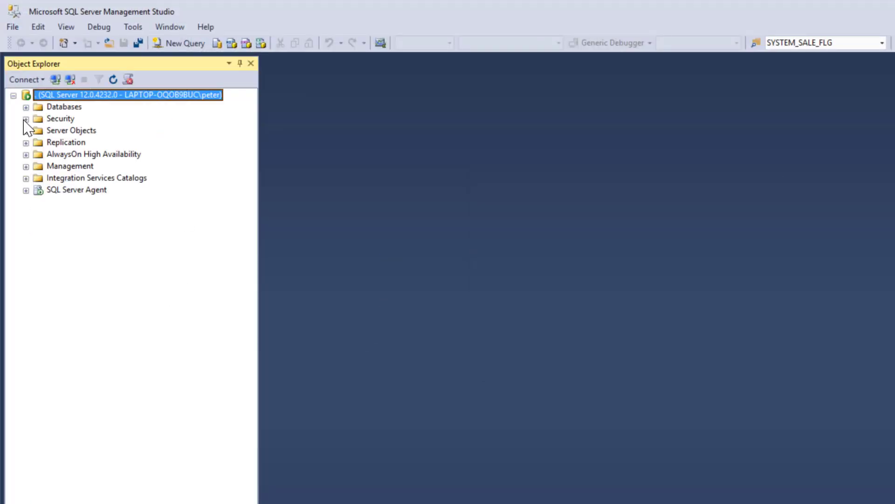
left_click(177, 44)
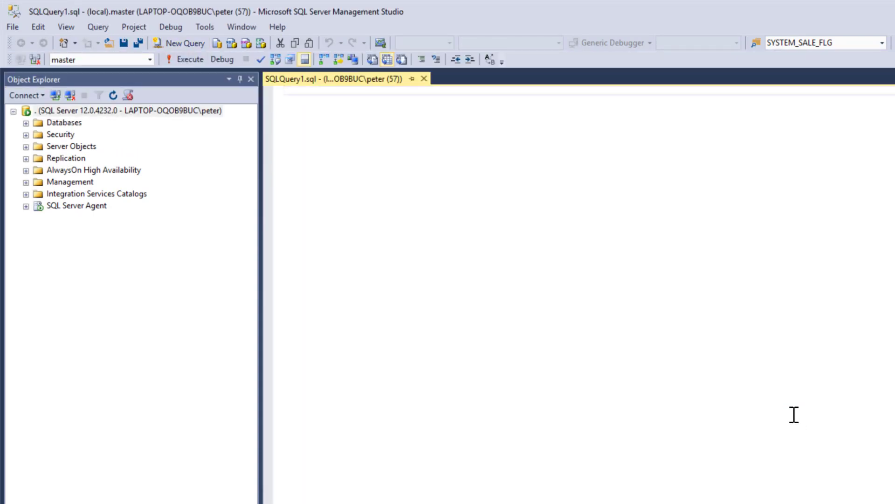
key("ctrl+v")
left_click(187, 59)
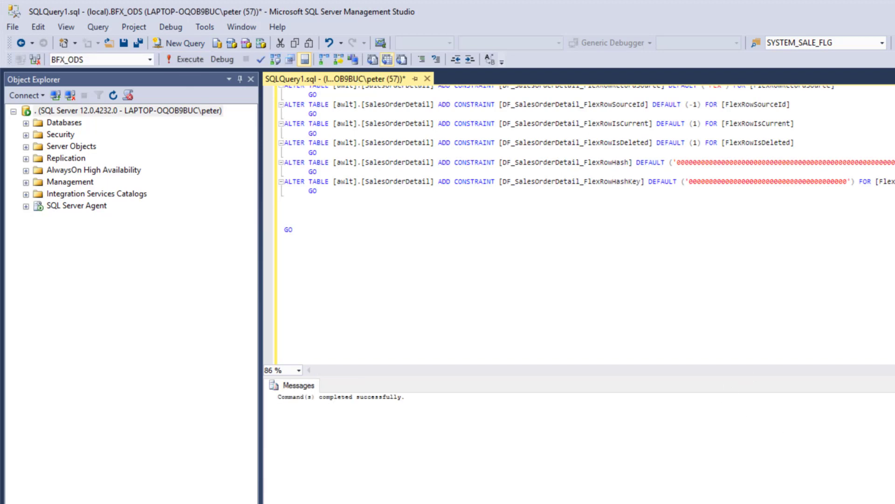
- Return to BimlStudio and close the CreateTables2.sql script
key("alt+Tab")
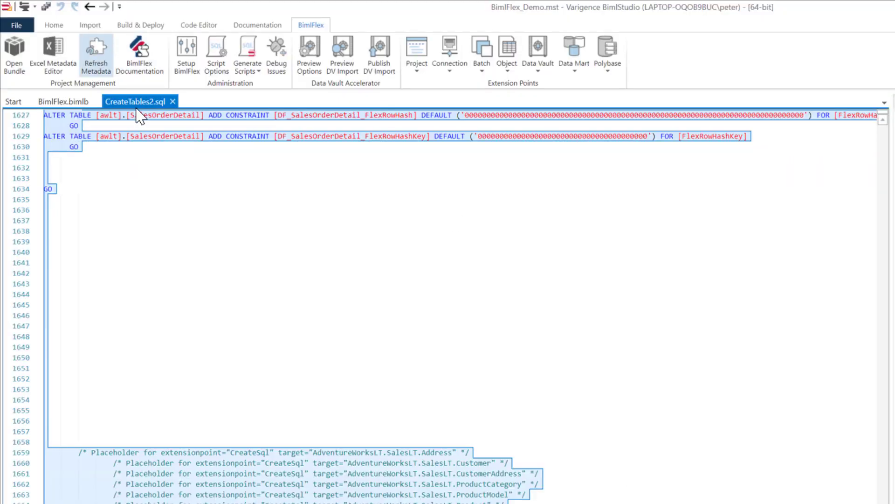
left_click(172, 101)
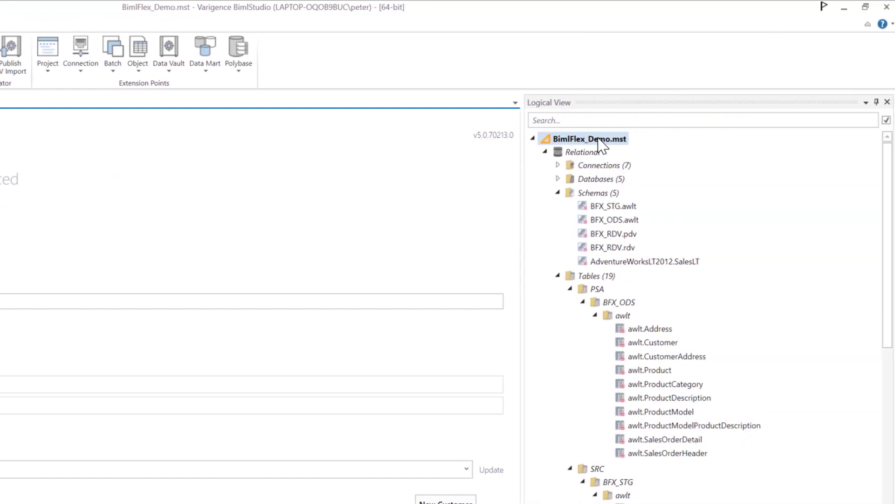
- Choose SSIS 2014 as the SSIS version in the BimlFlex_Demo project properties and build the project
right_click(599, 139)
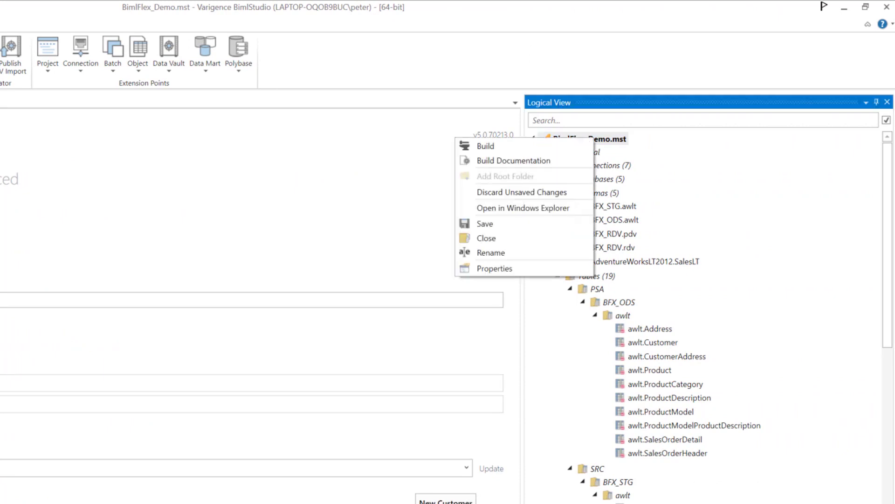
left_click(486, 268)
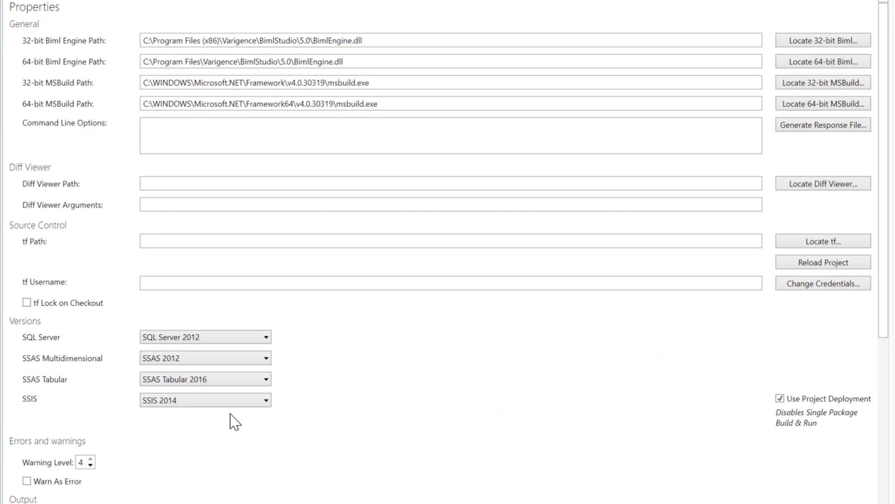
left_click(219, 400)
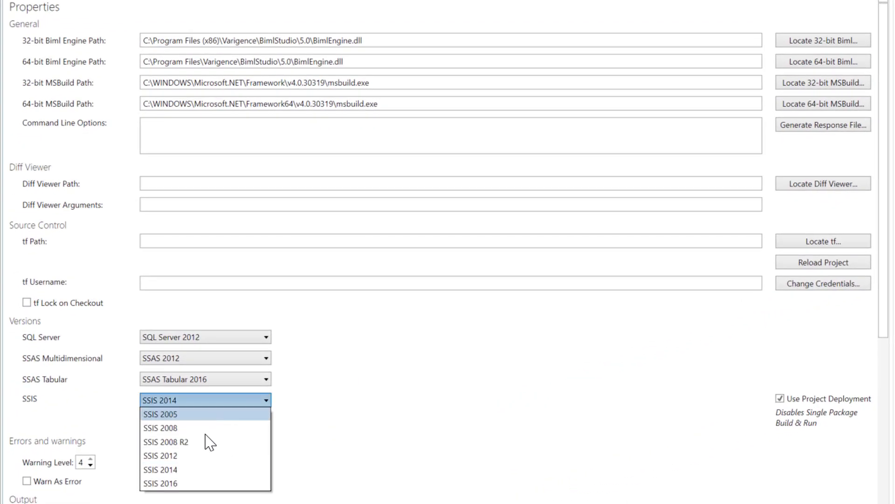
left_click(192, 469)
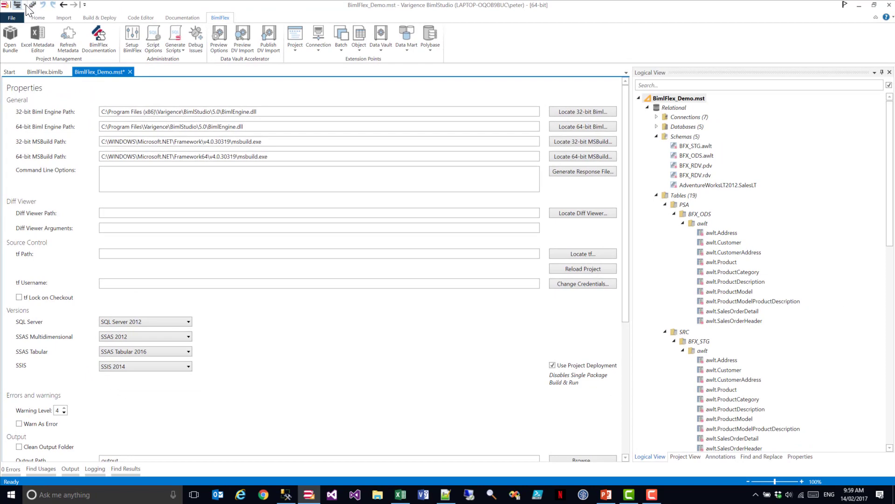
left_click(27, 5)
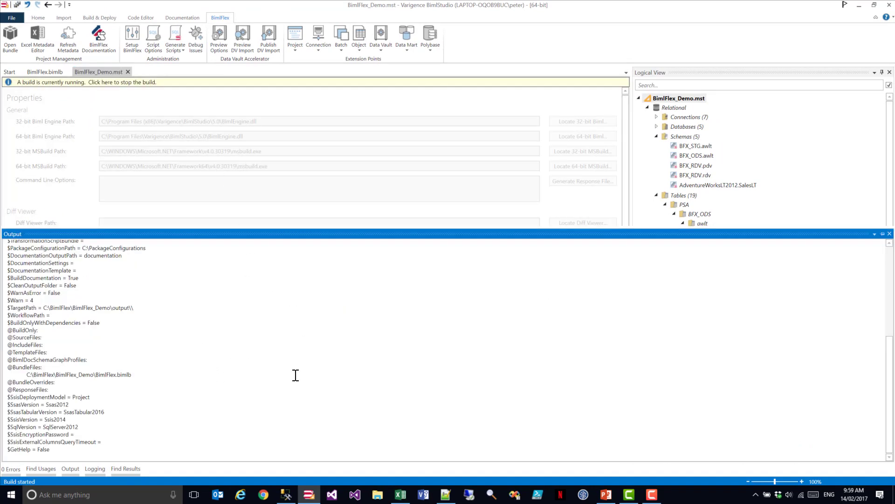